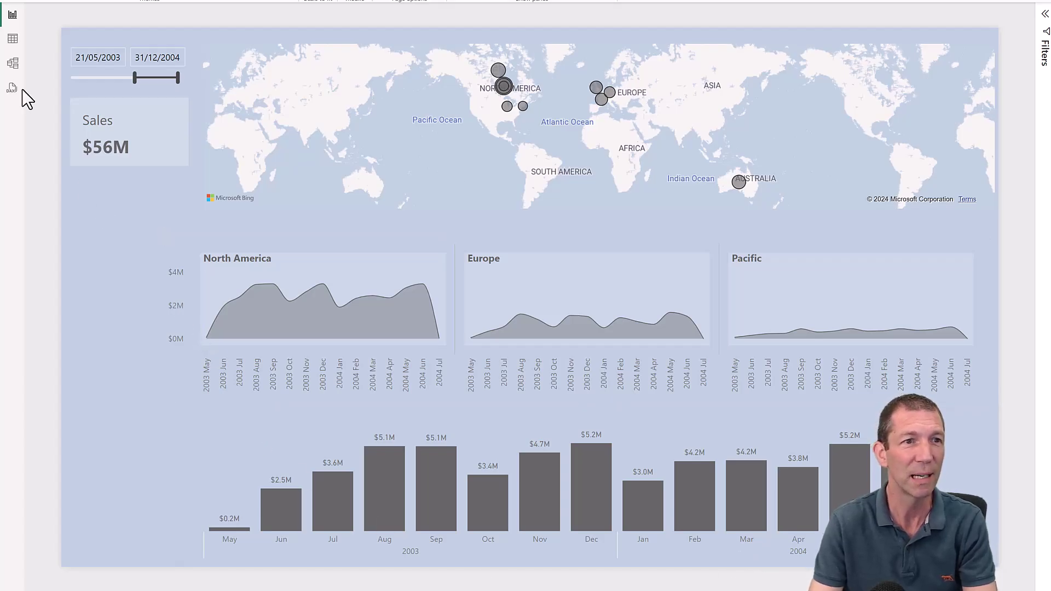
- Switch to Model view to show the Calendar, ProductTable, LocationTable and SalesTable relationship diagram
left_click(13, 64)
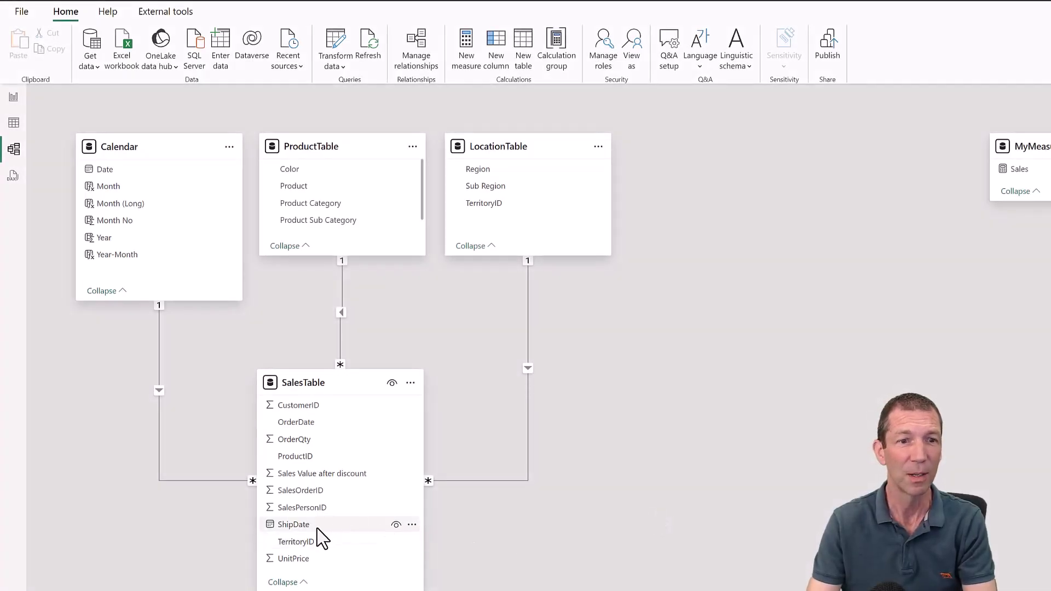
- Relate SalesTable[ShipDate] to Calendar[Date] and inspect the resulting inactive dotted relationship
left_click_drag(301, 527, 120, 172)
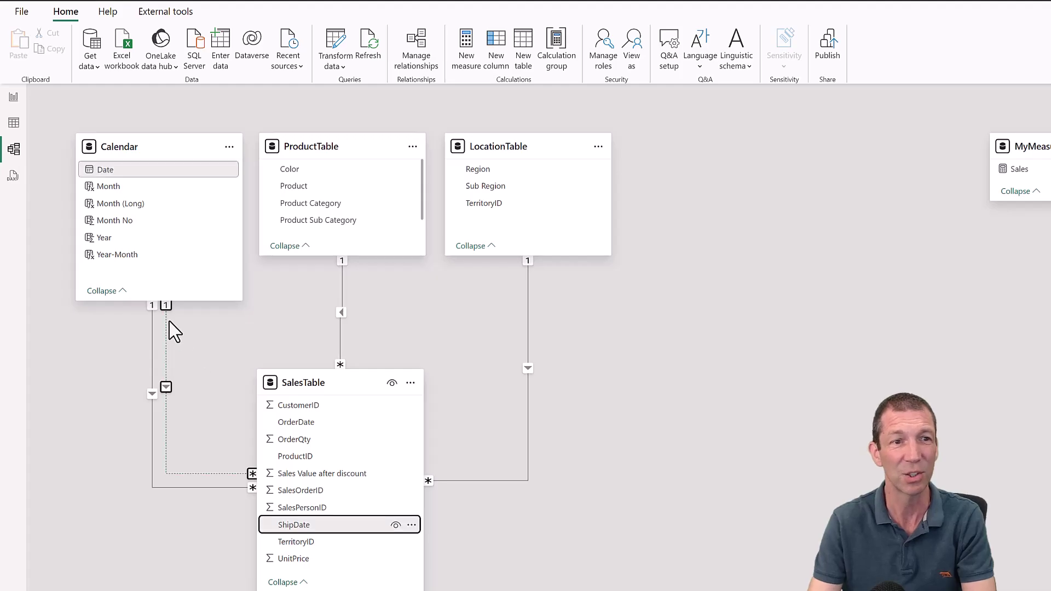
left_click(245, 476)
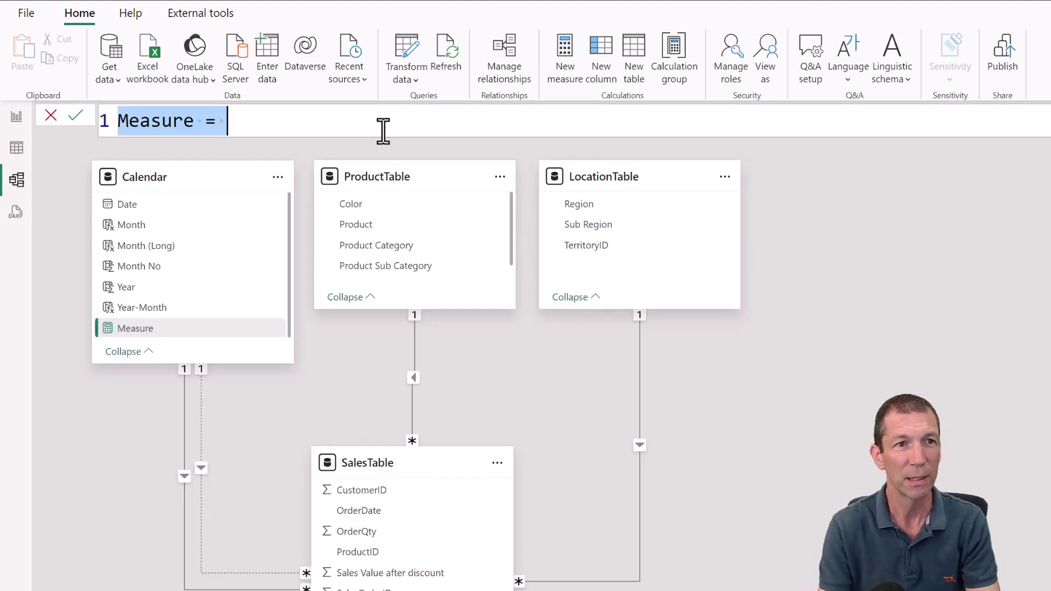
- Start the formula 'Sales Shipped = CALCULATE([Sales],' spread over separate lines
type("Sal")
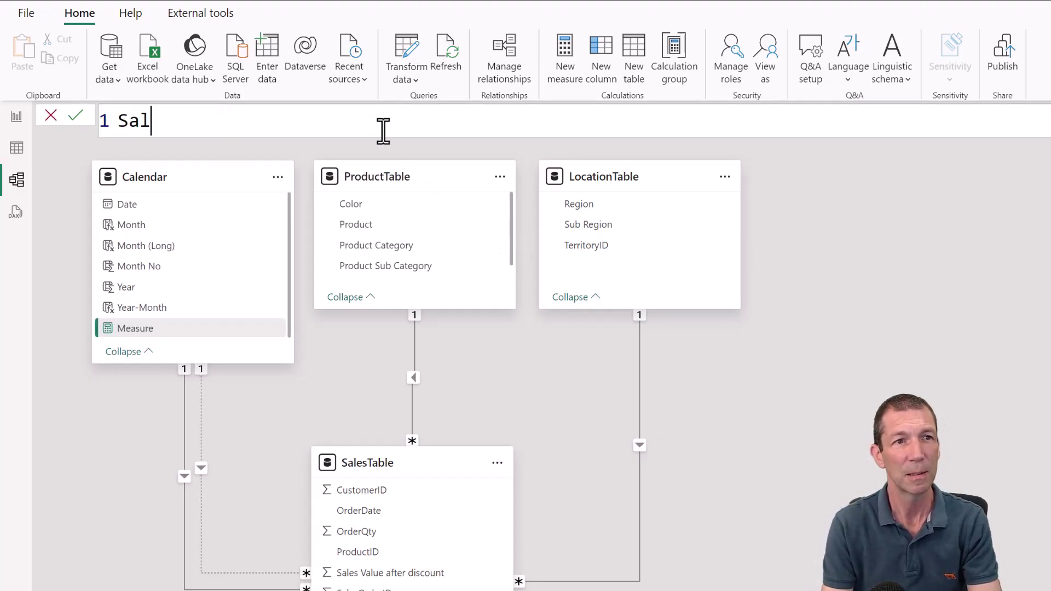
type("es Shipped =")
key("shift+Return")
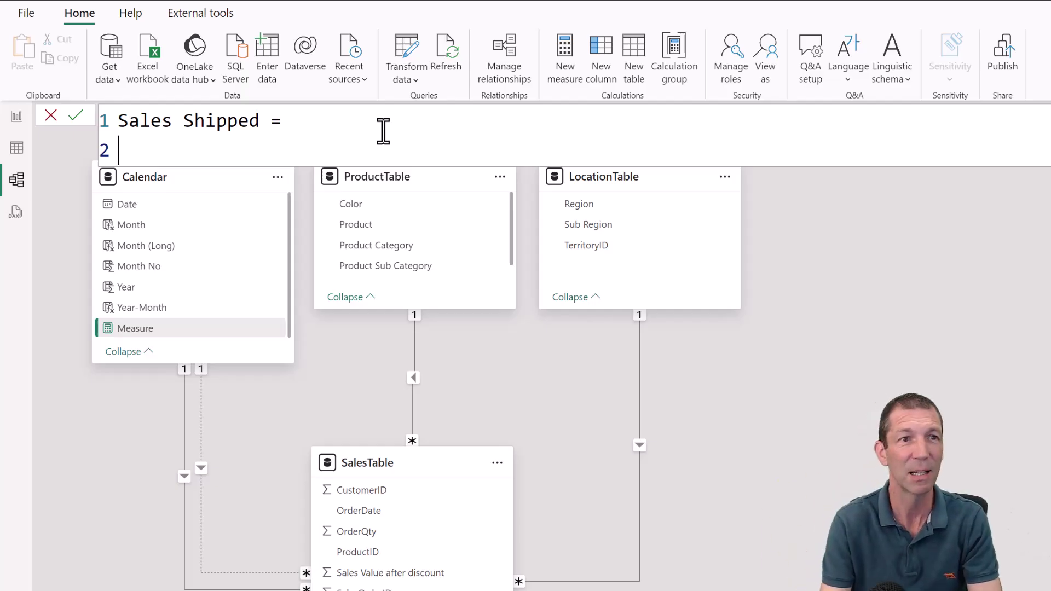
type("CAL")
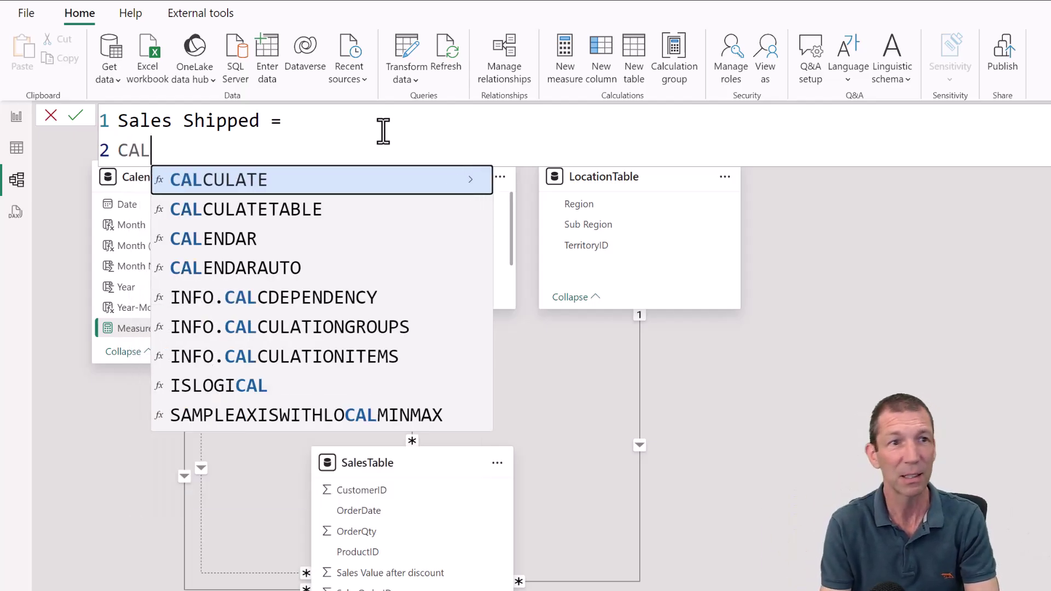
key("Tab")
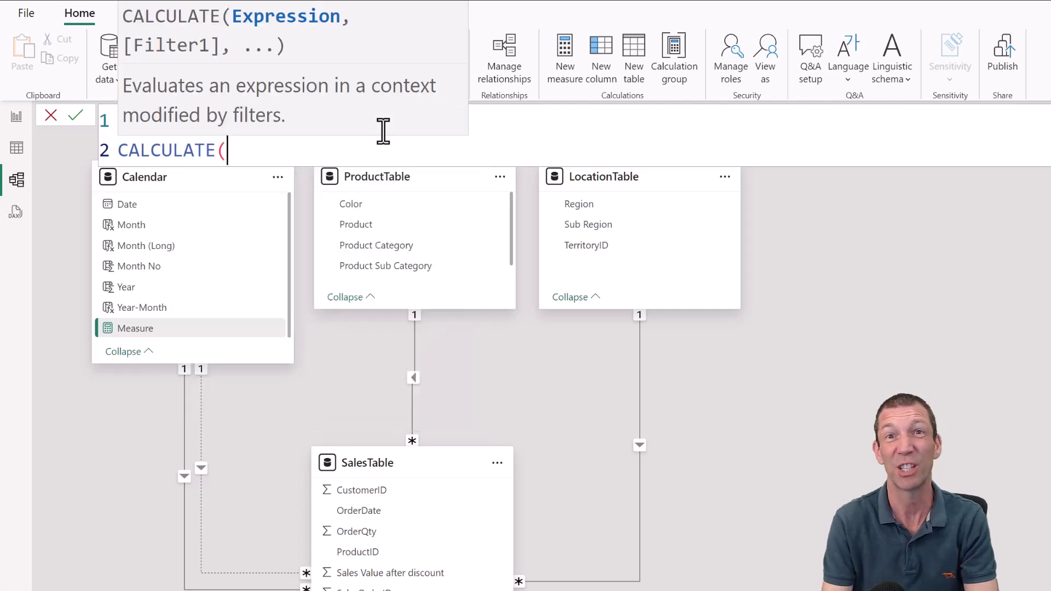
key("shift+Return")
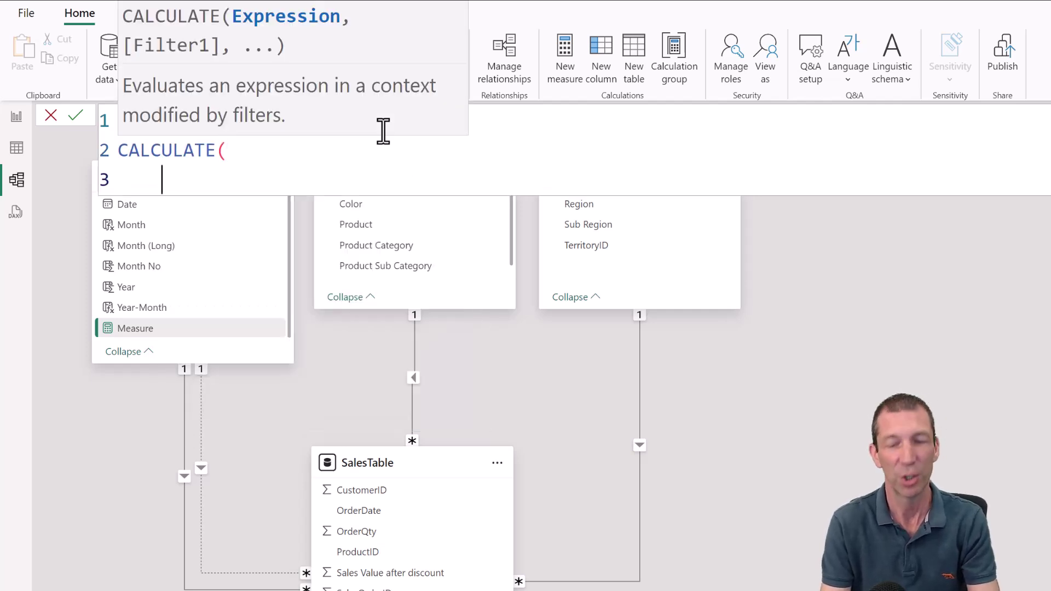
type("[")
key("Tab")
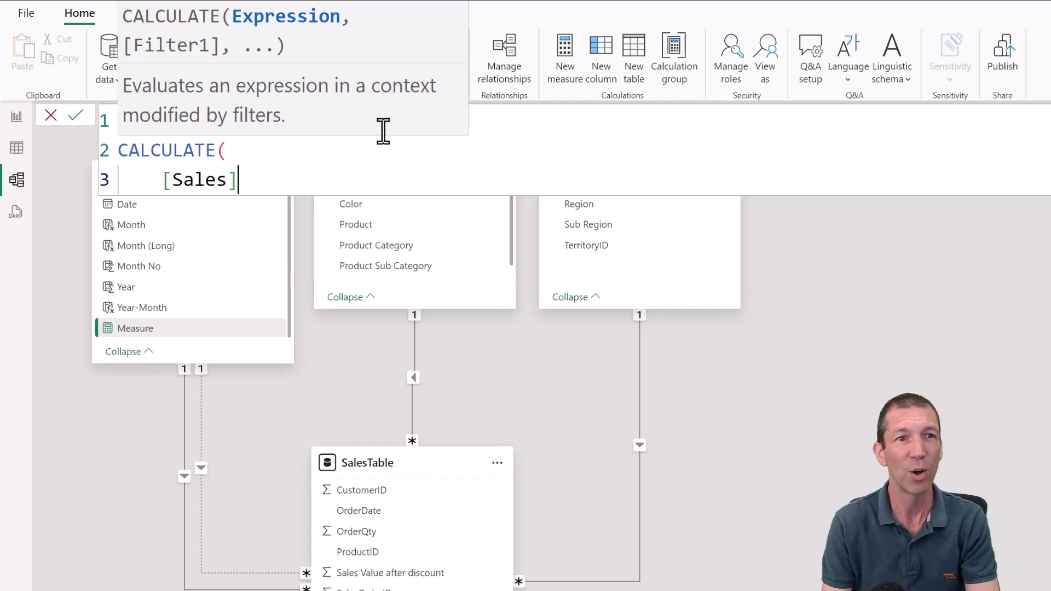
type(",")
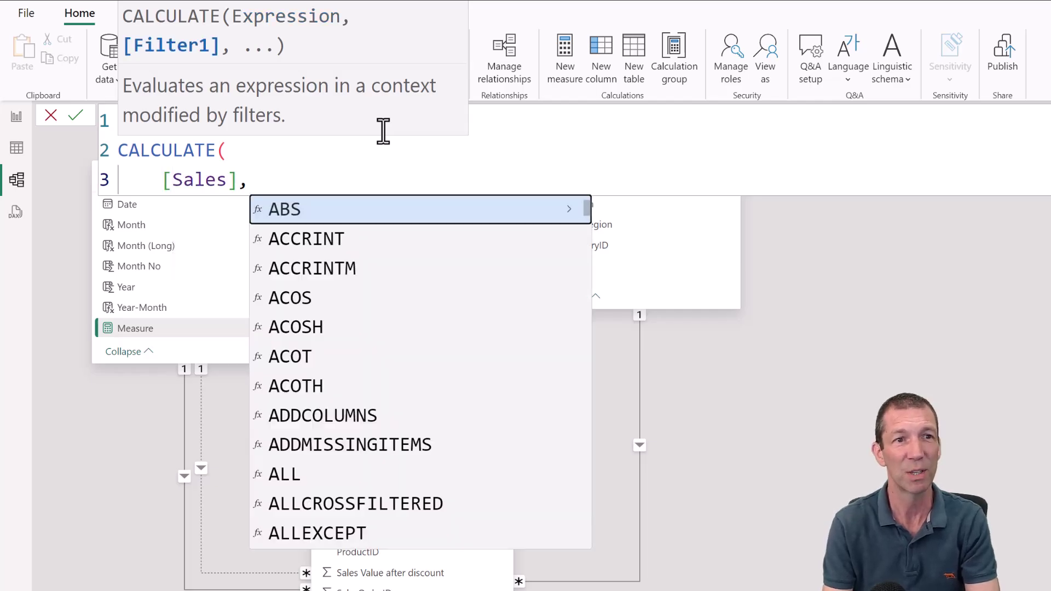
key("shift+Return")
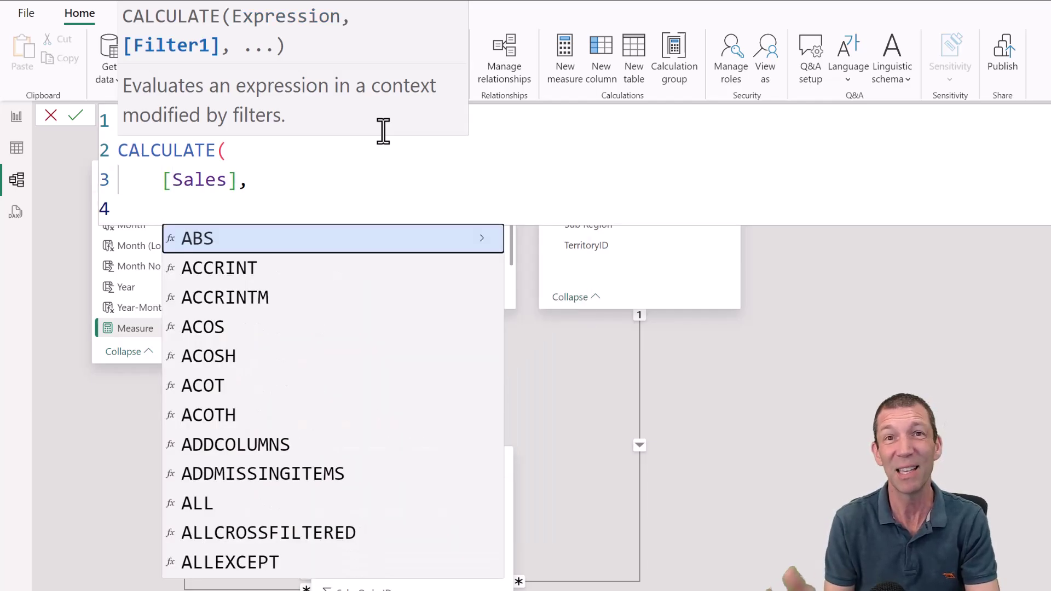
- Add the USERELATIONSHIP('Calendar'[Date], SalesTable[ShipDate]) filter and close the CALCULATE parenthesis
type("U")
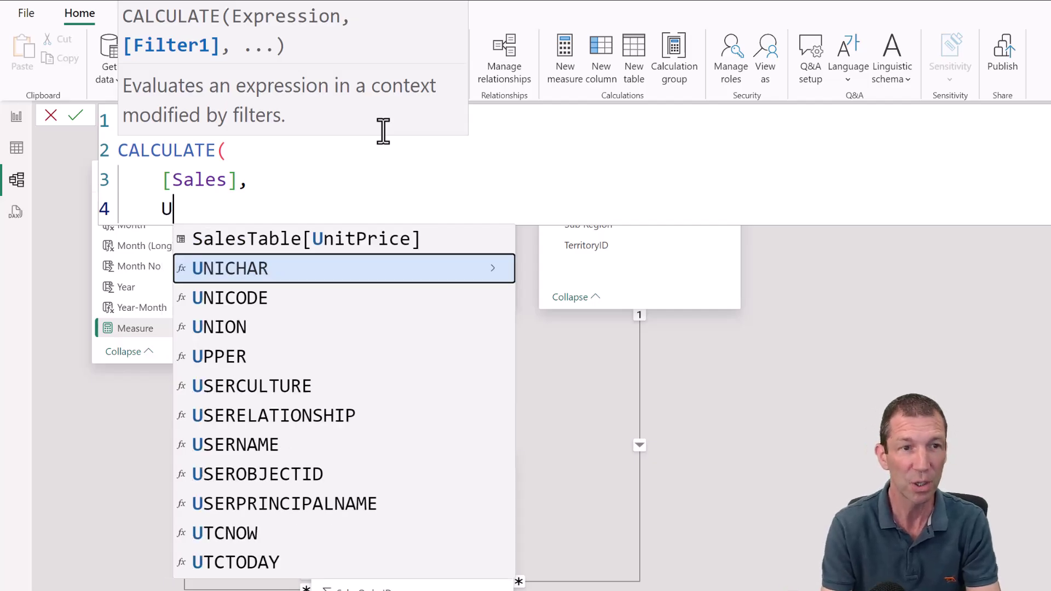
type("SER")
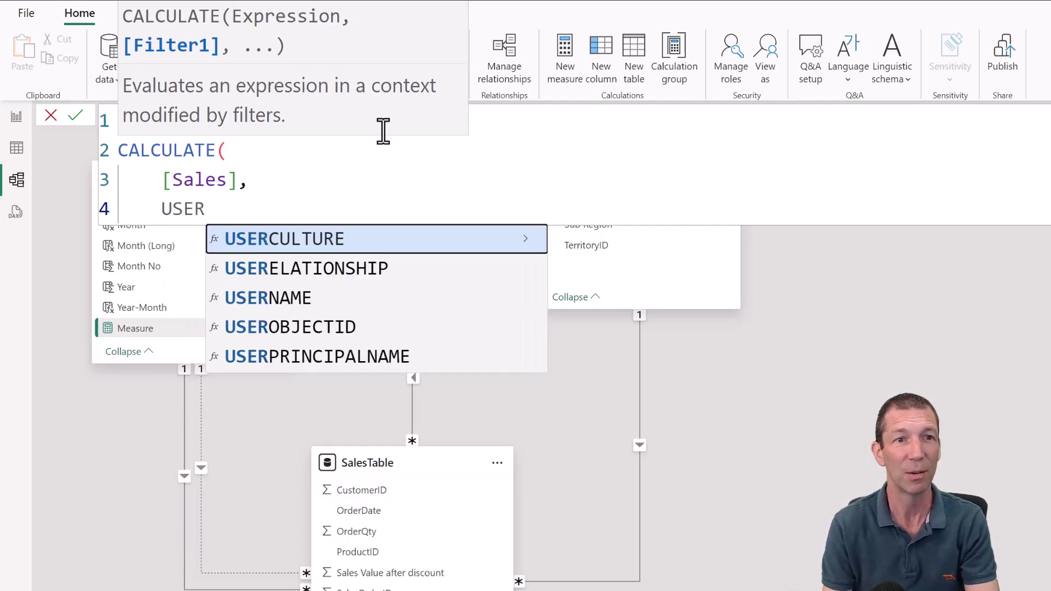
key("Down")
key("Tab")
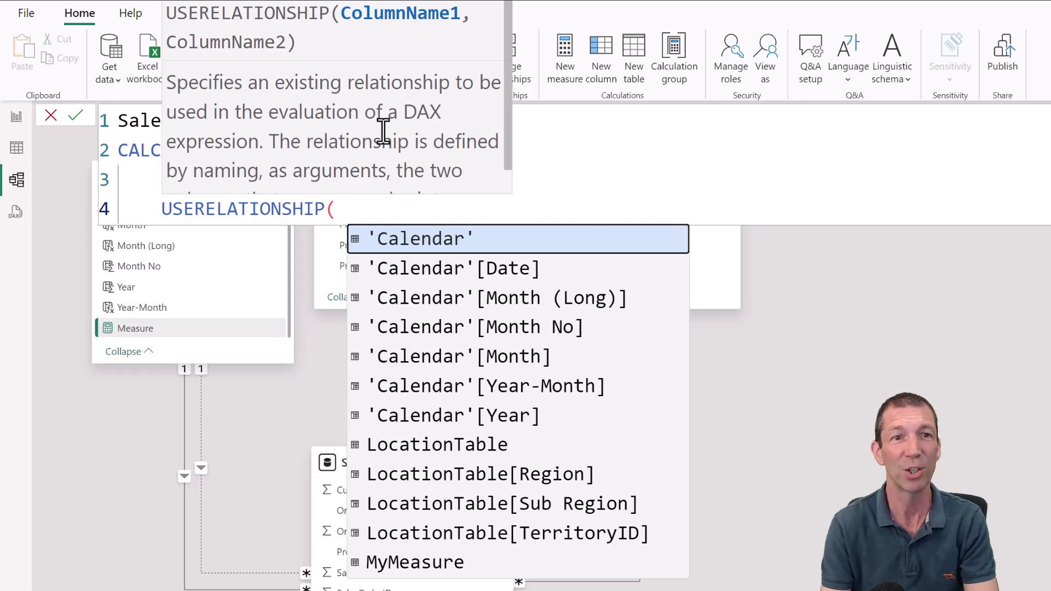
key("Down")
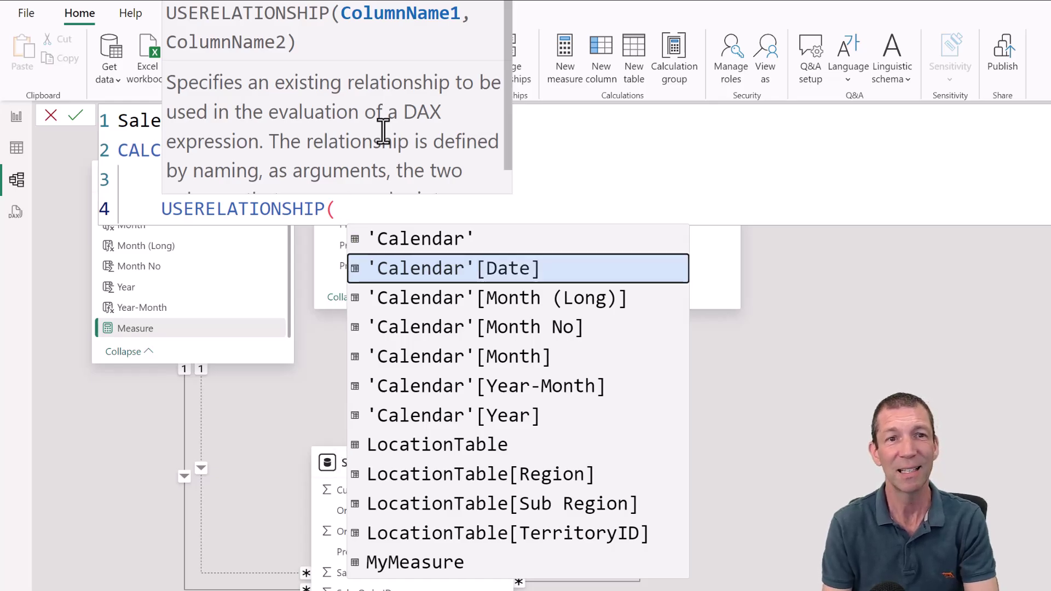
key("Tab")
type(", ")
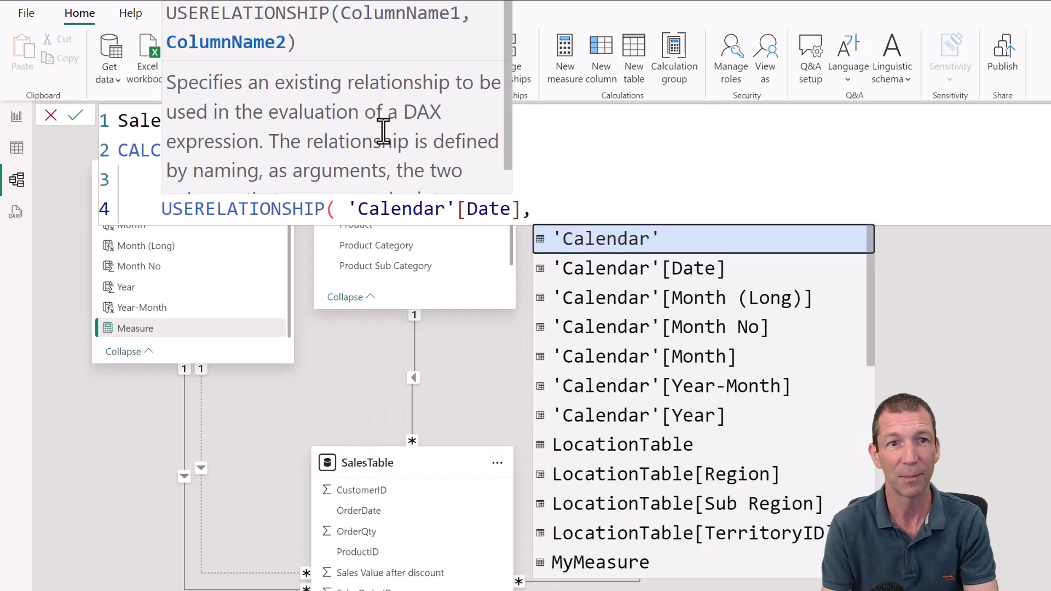
type("shi")
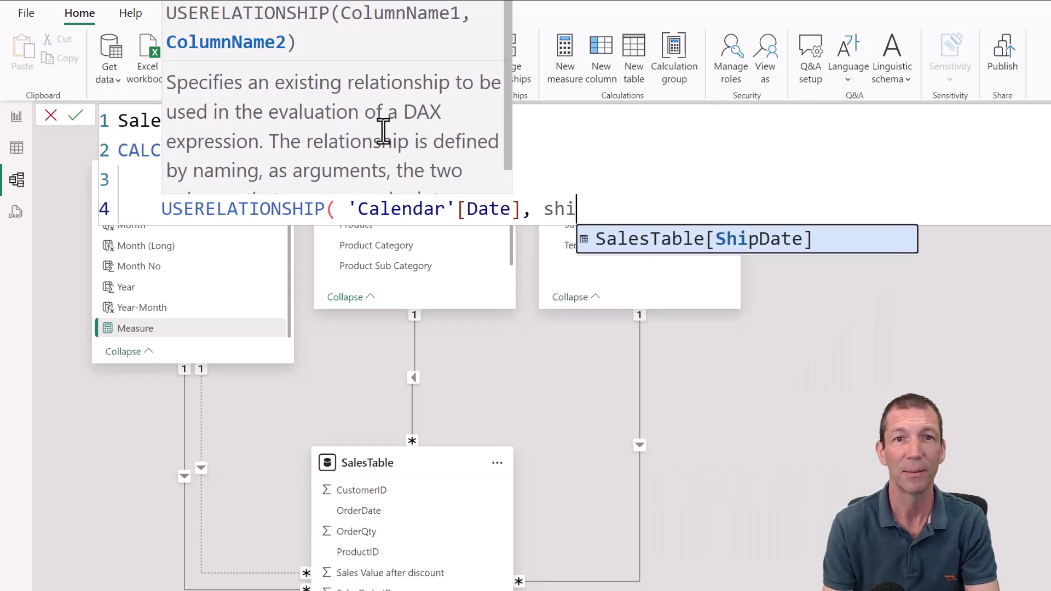
key("Tab")
type(")")
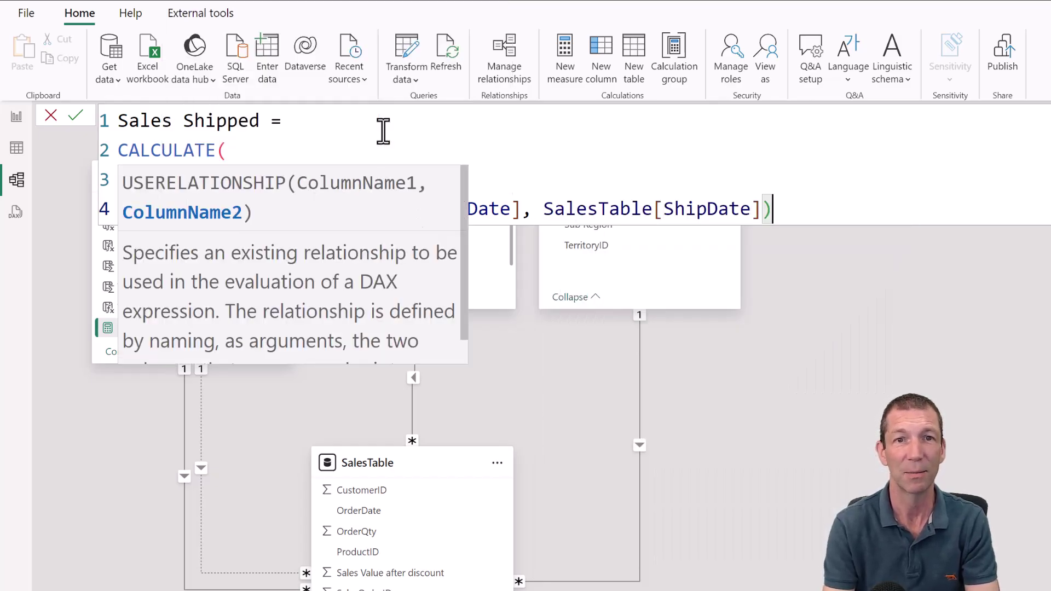
key("Return")
type(")")
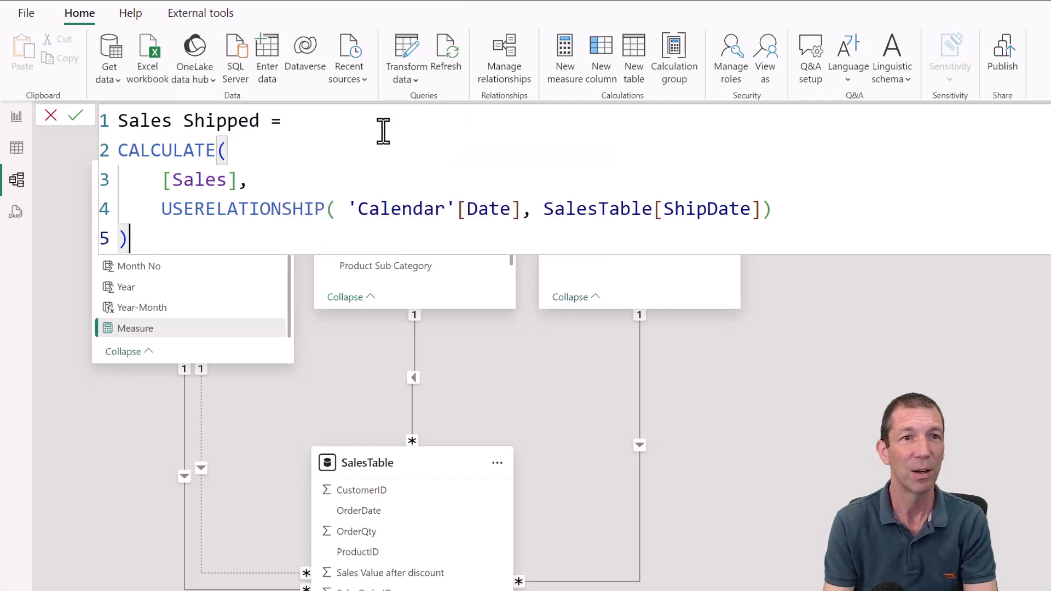
- Commit the Sales Shipped measure and move it from Calendar into the MyMeasure table
key("Return")
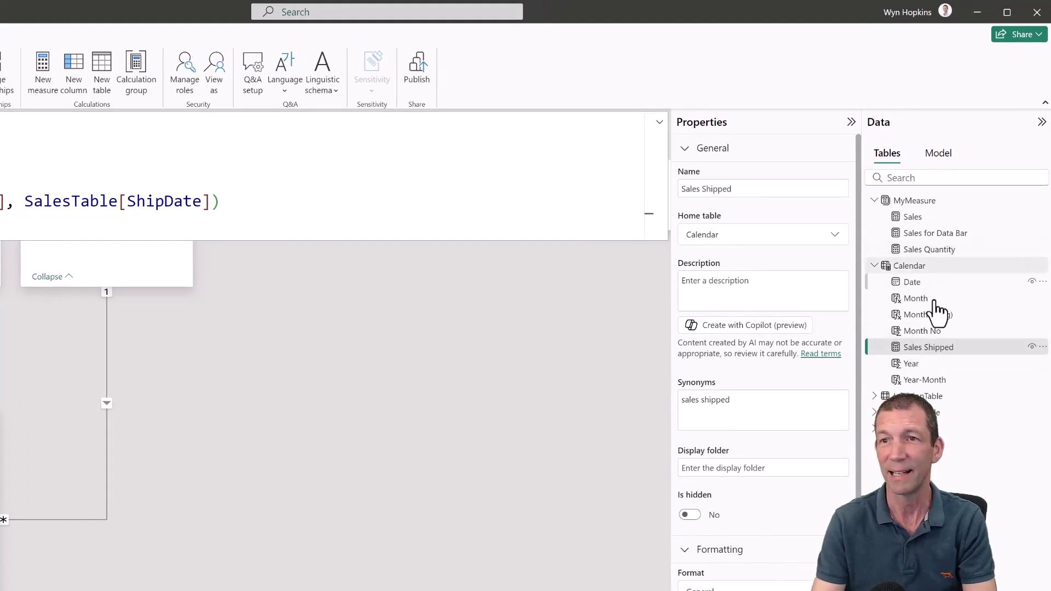
left_click_drag(925, 350, 919, 207)
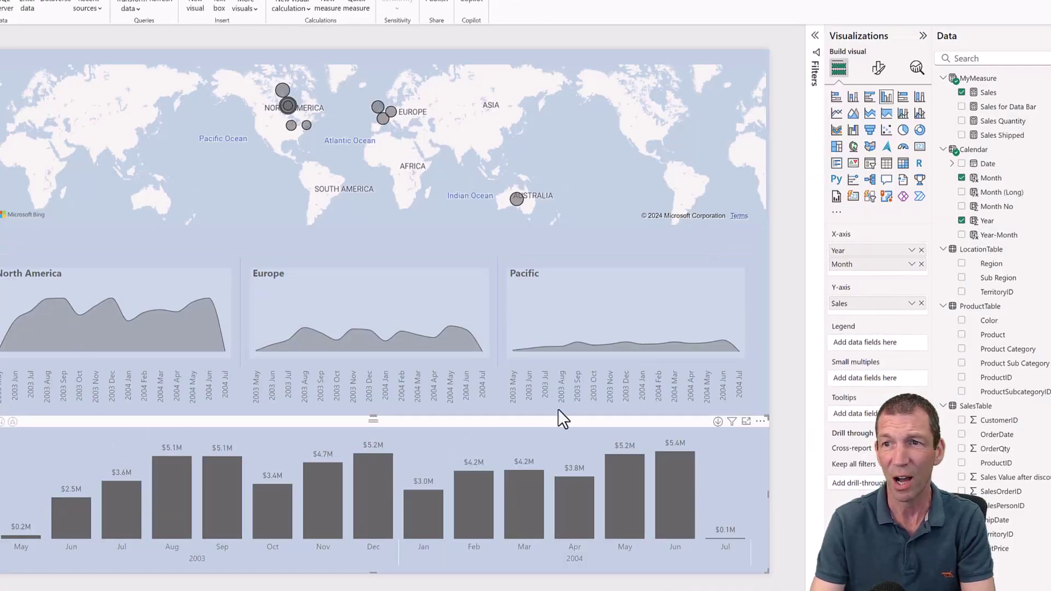
- Add Sales Shipped to the monthly column chart and view it in Focus mode
left_click(962, 136)
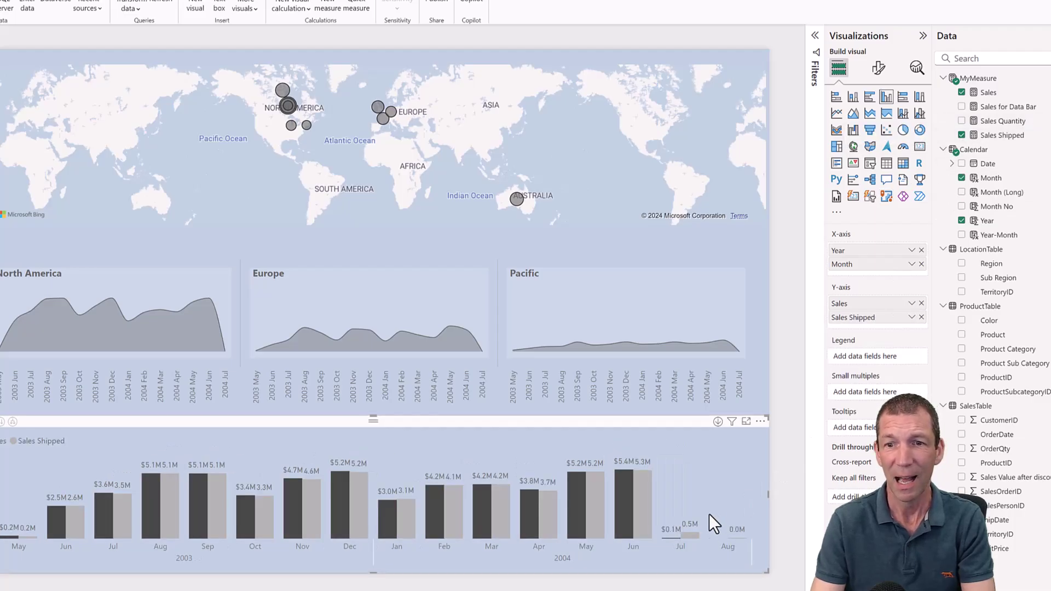
left_click(746, 422)
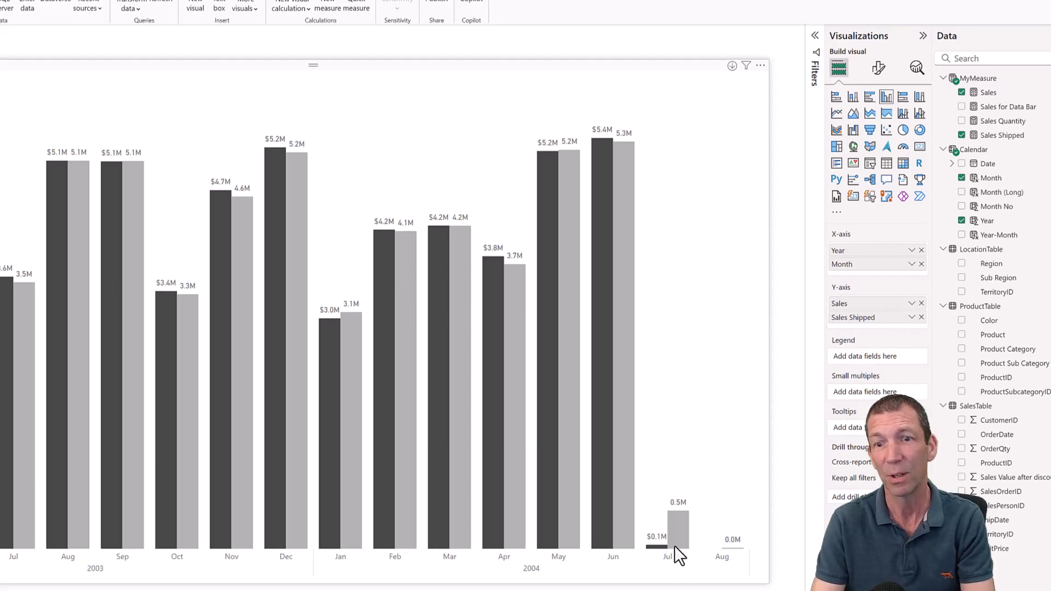
mouse_move(685, 512)
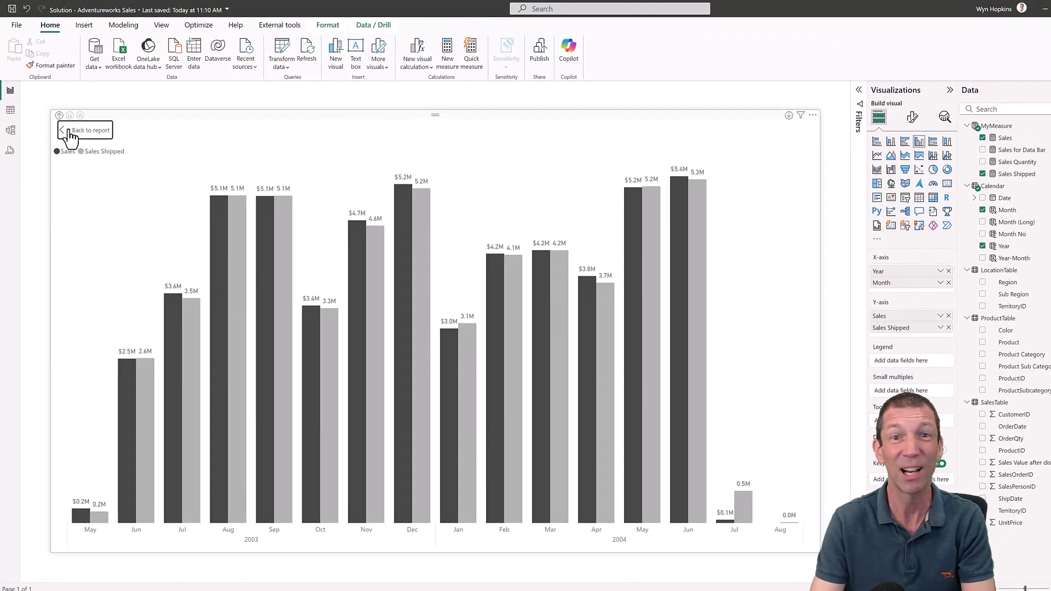
- Leave Focus mode, deselect the chart, and return to Model view
left_click(104, 132)
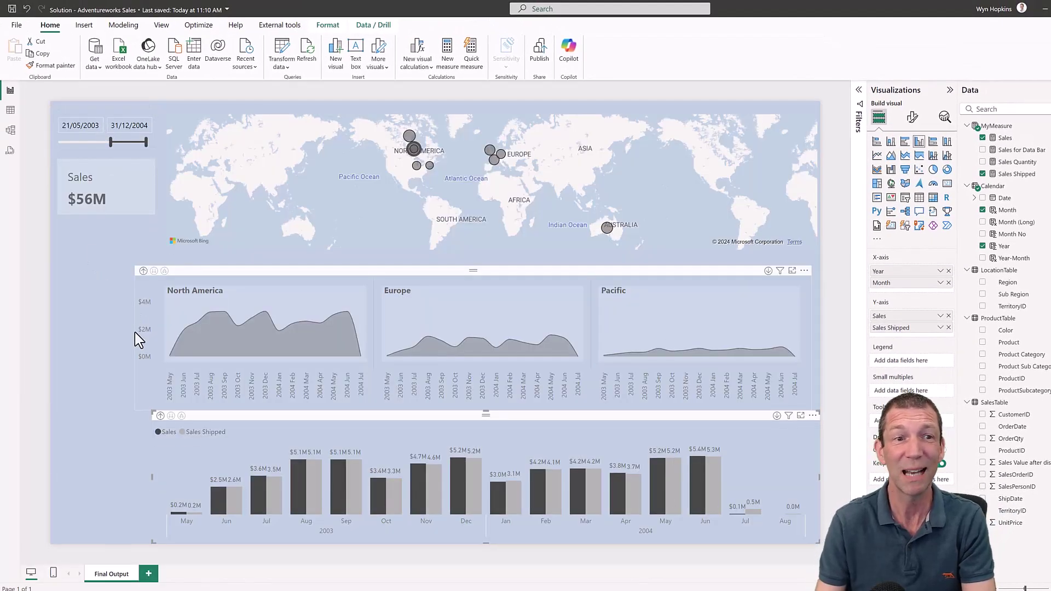
left_click(64, 396)
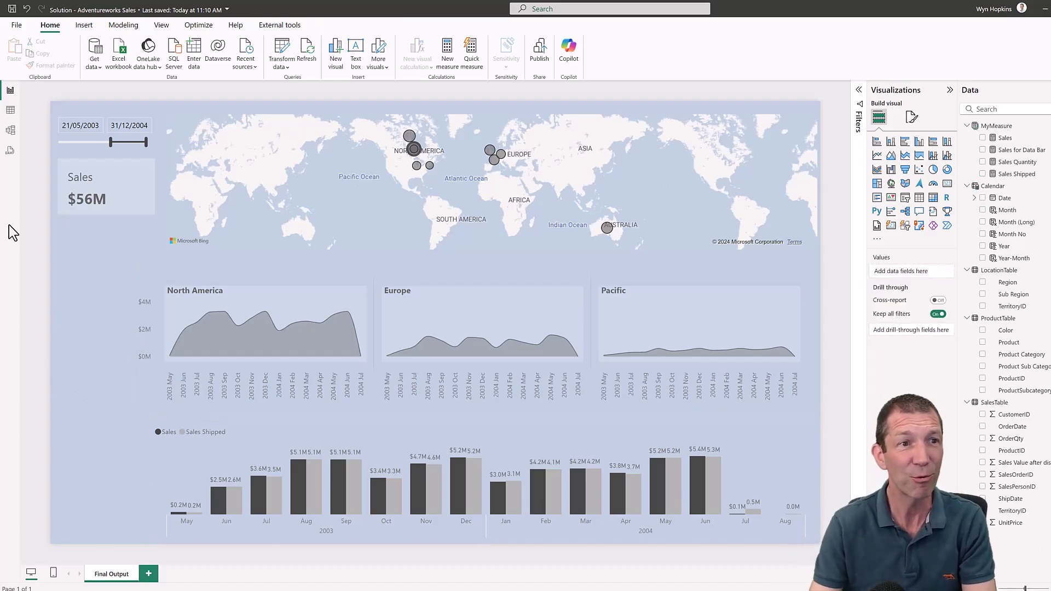
left_click(11, 133)
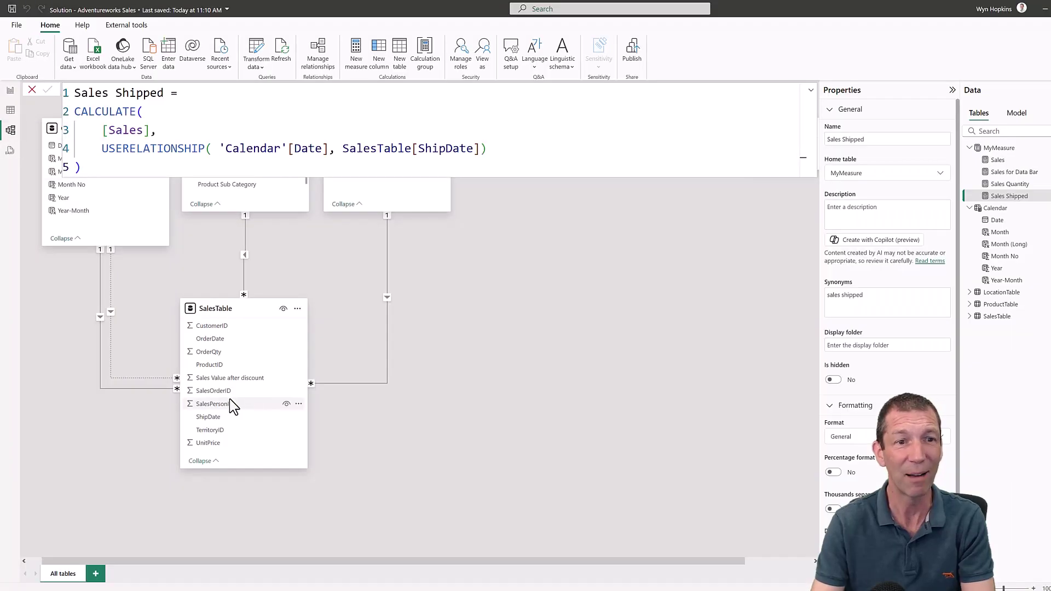